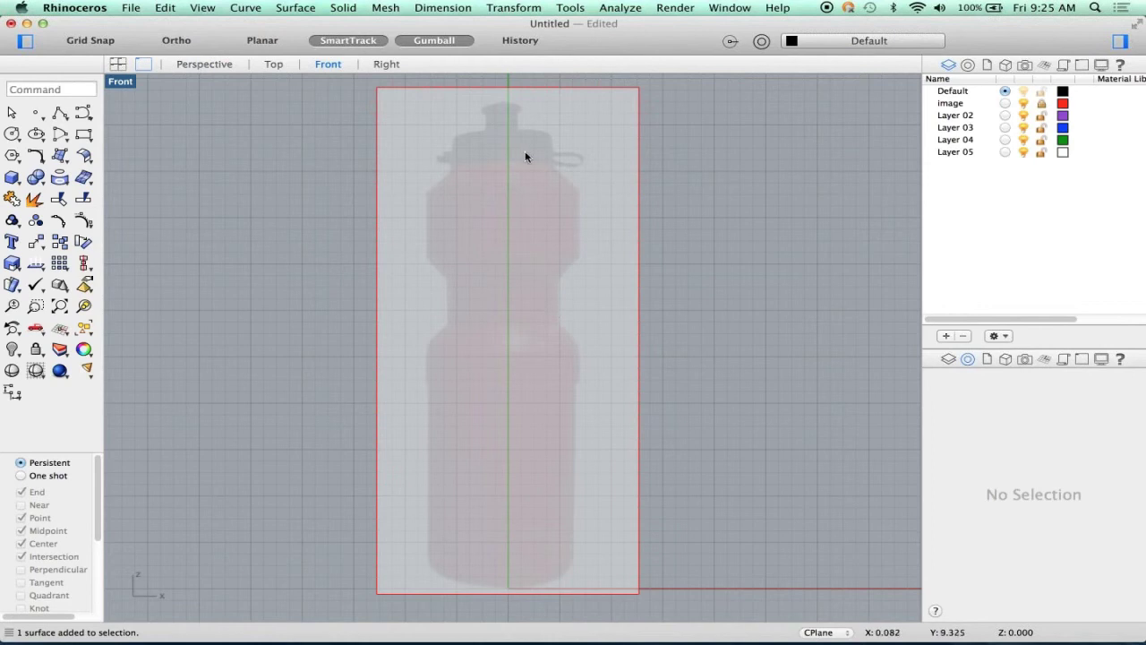
# Start a polyline at the origin, tracing the bottle's base about 1.27 units outward and its lower side vertically to the shoulder below the grip
pyautogui.click(60, 114)
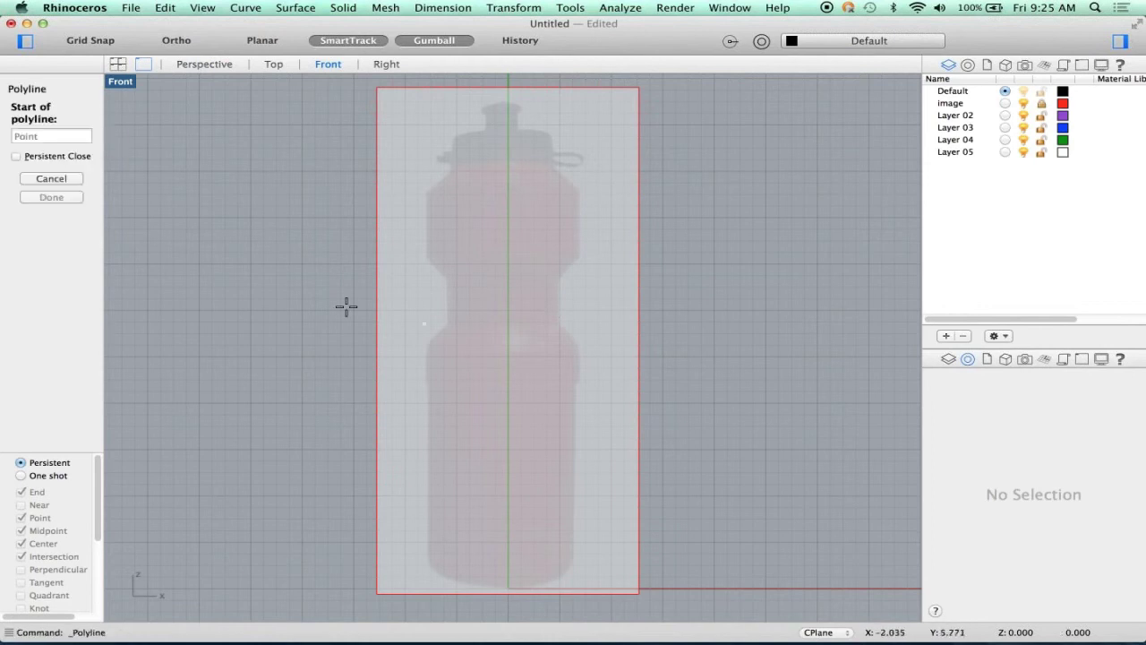
pyautogui.write('0')
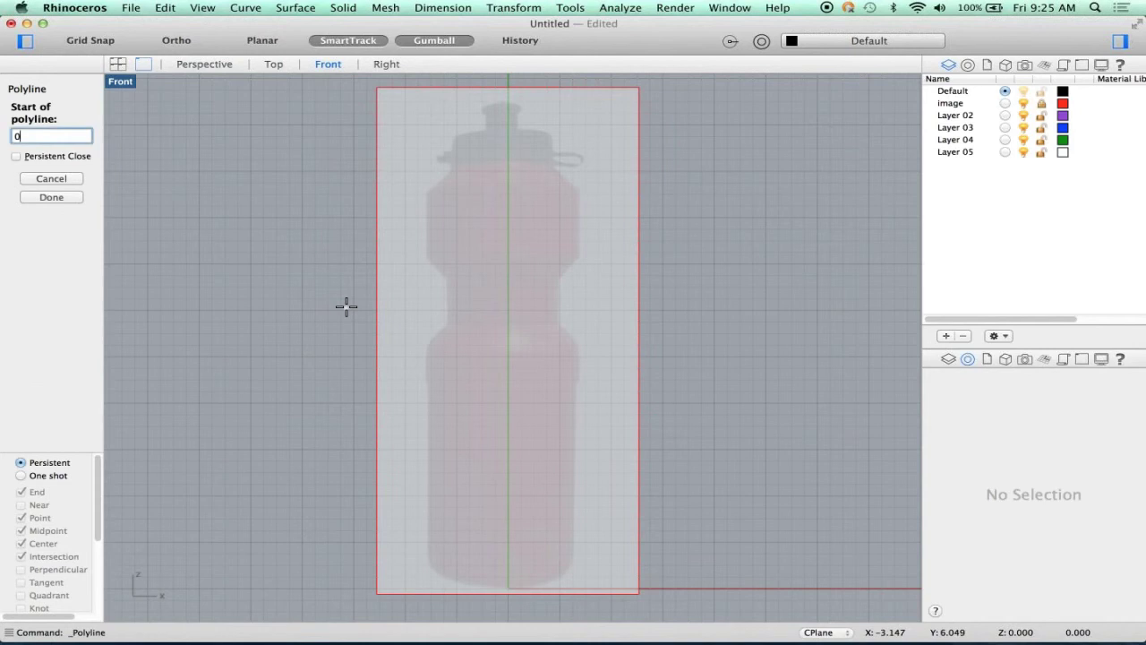
pyautogui.press('Return')
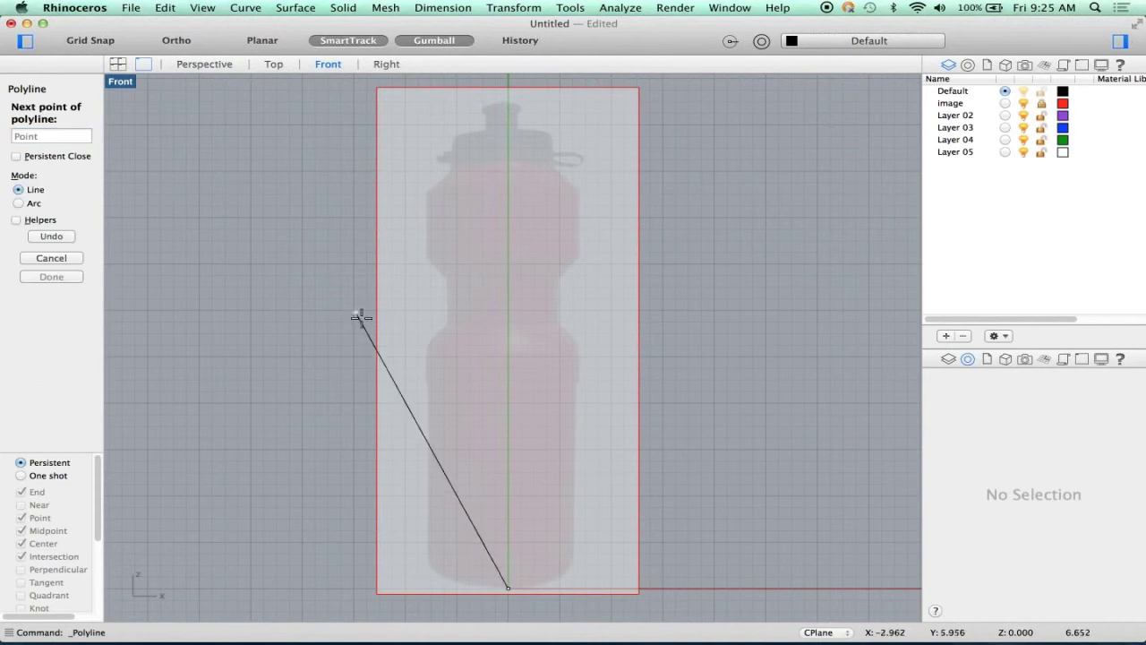
pyautogui.click(574, 582)
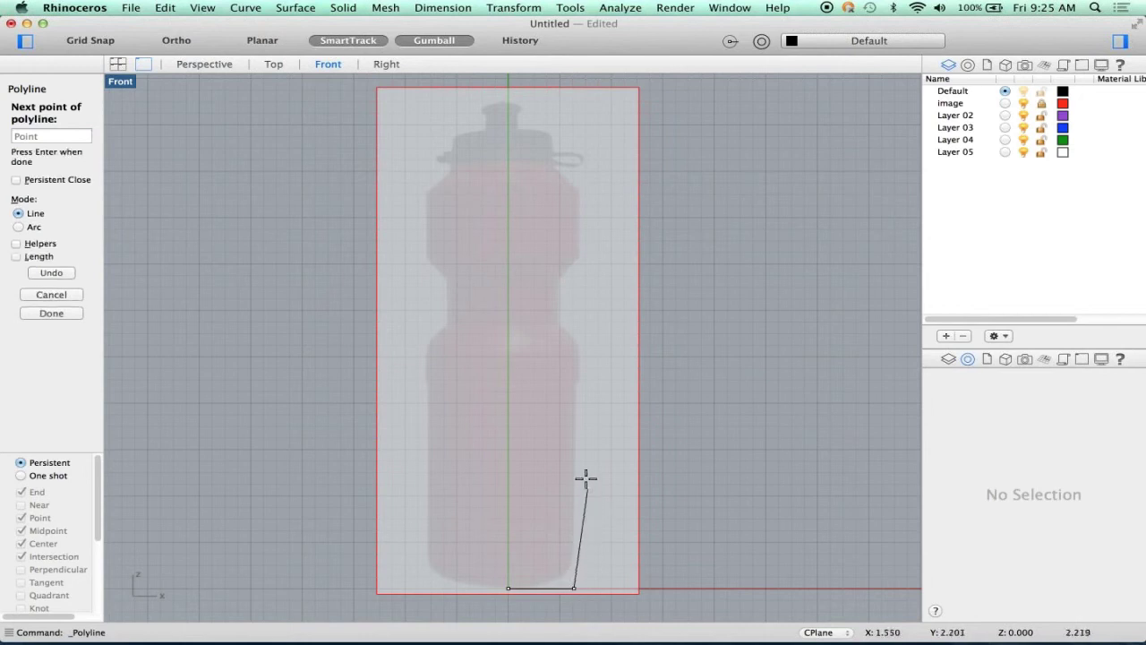
pyautogui.press('F8')
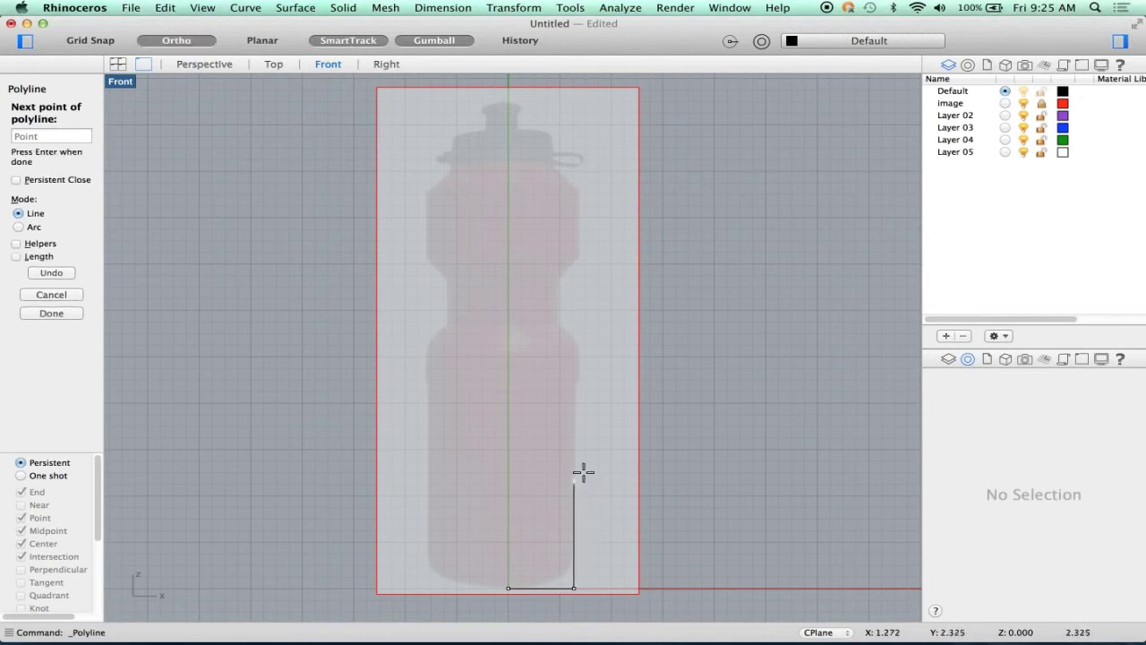
pyautogui.click(587, 342)
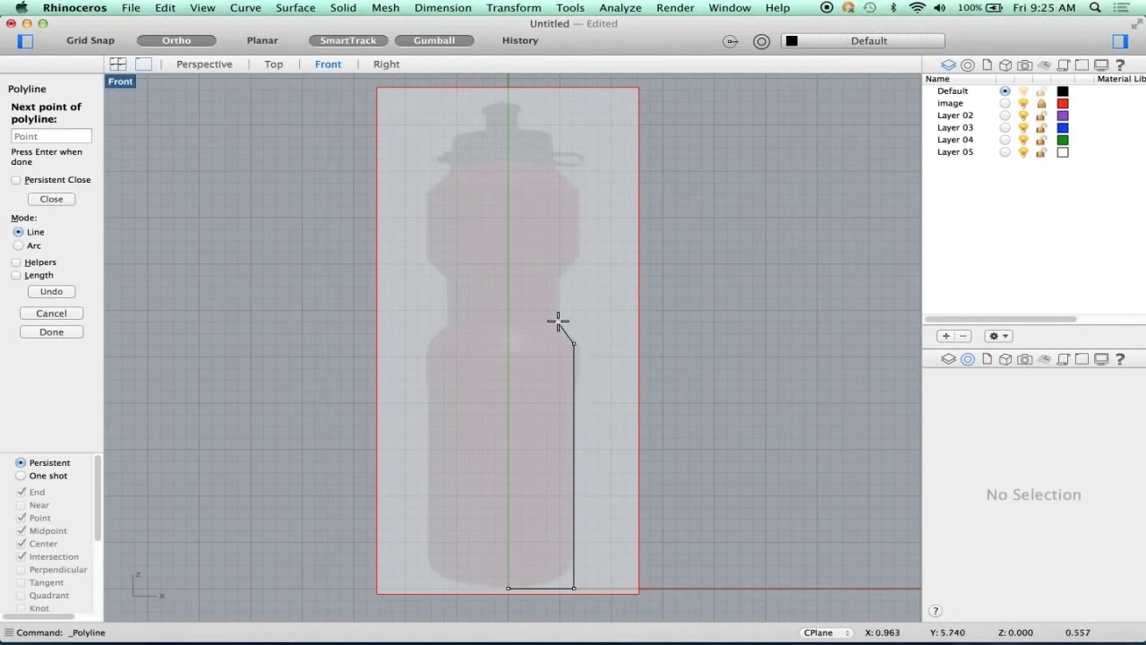
# Continue the polyline around the bottle's recessed grip and vertically up the side of the upper body
pyautogui.click(558, 320)
pyautogui.click(567, 278)
pyautogui.click(568, 260)
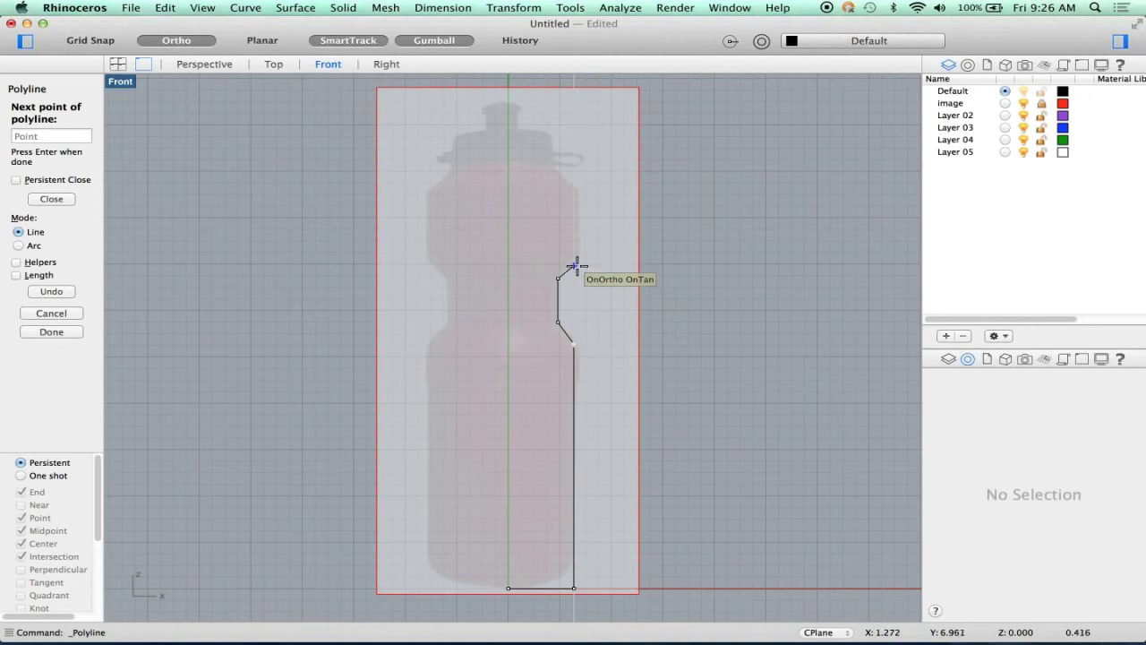
pyautogui.click(574, 266)
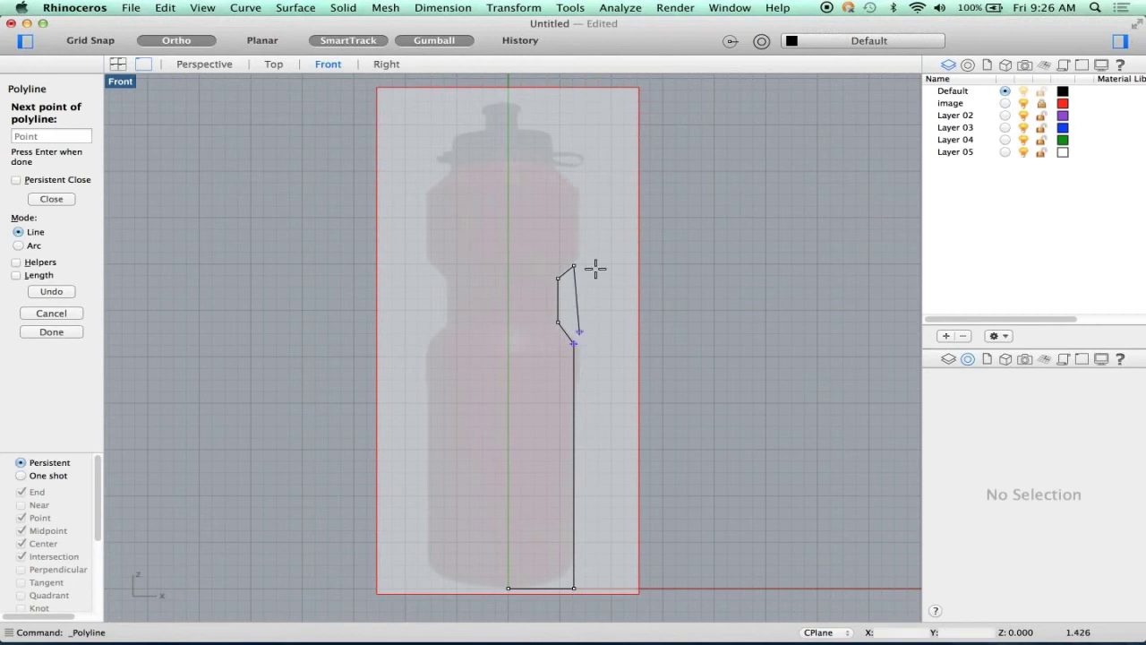
pyautogui.click(591, 189)
pyautogui.press('F8')
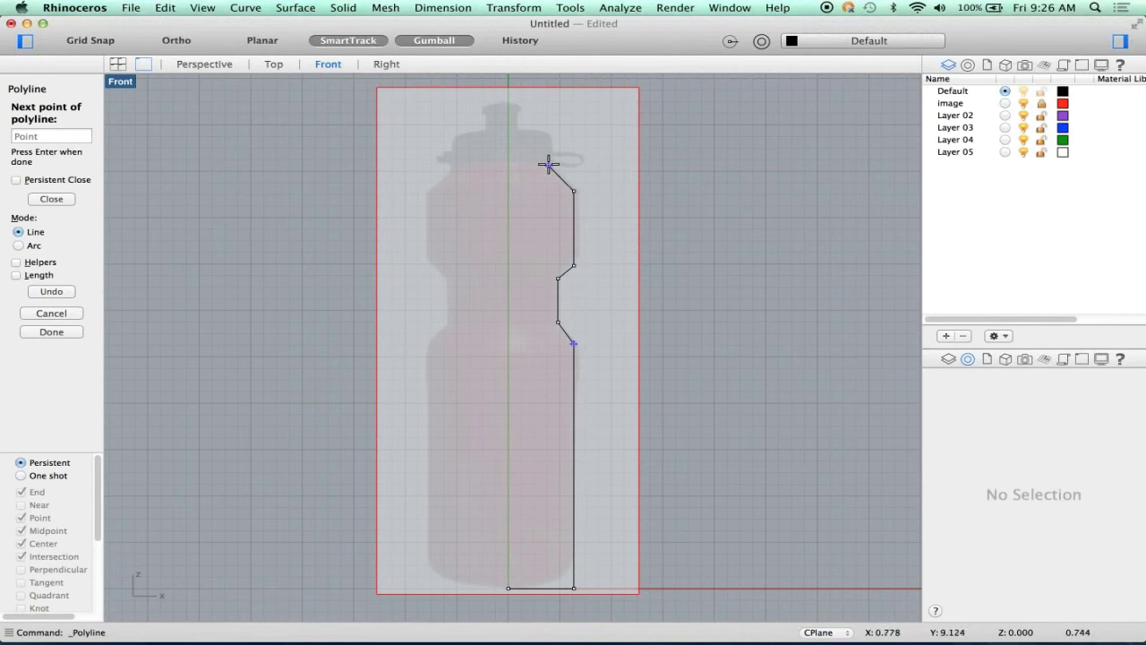
# Complete the polyline with the sloped shoulder, the vertical neck and a horizontal top edge ending on the centre axis
pyautogui.click(548, 164)
pyautogui.click(548, 136)
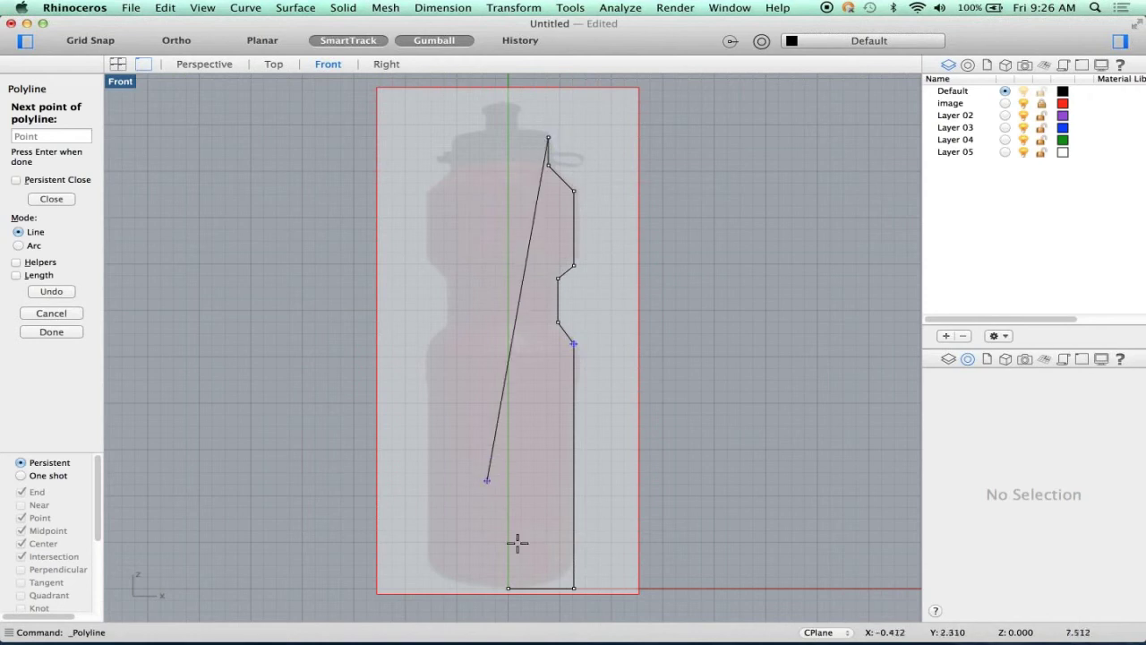
pyautogui.click(518, 142)
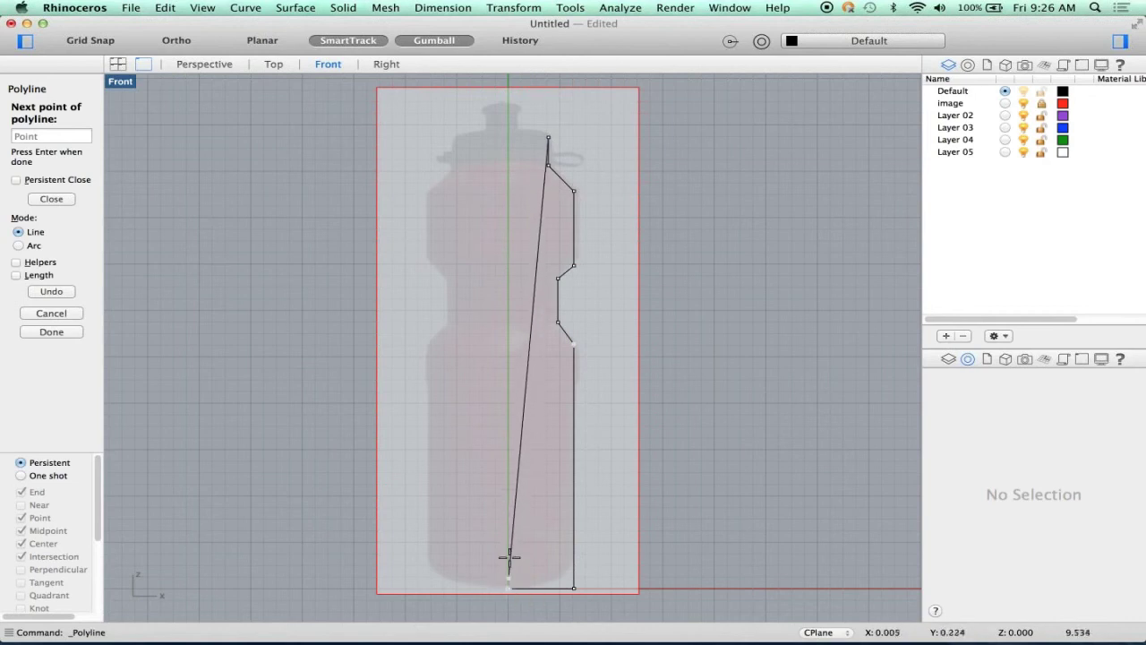
pyautogui.press('shift')
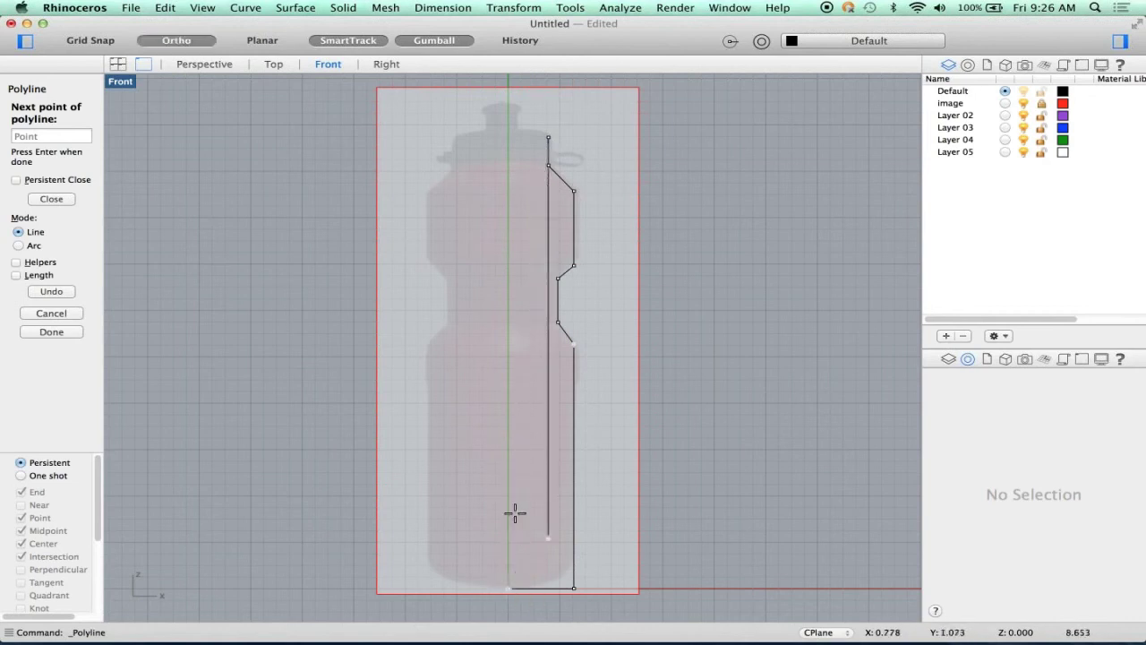
pyautogui.click(508, 137)
pyautogui.press('Return')
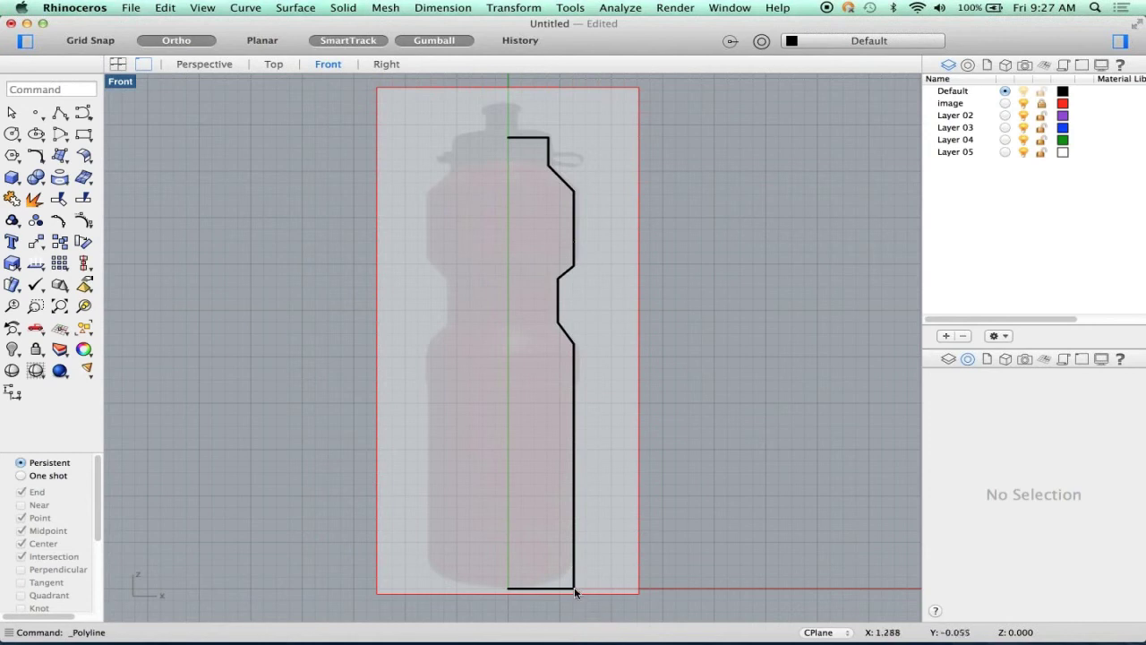
# Try a fillet of radius 0.25 with Join enabled on the profile's bottom outer corner, and undo it
pyautogui.click(36, 157)
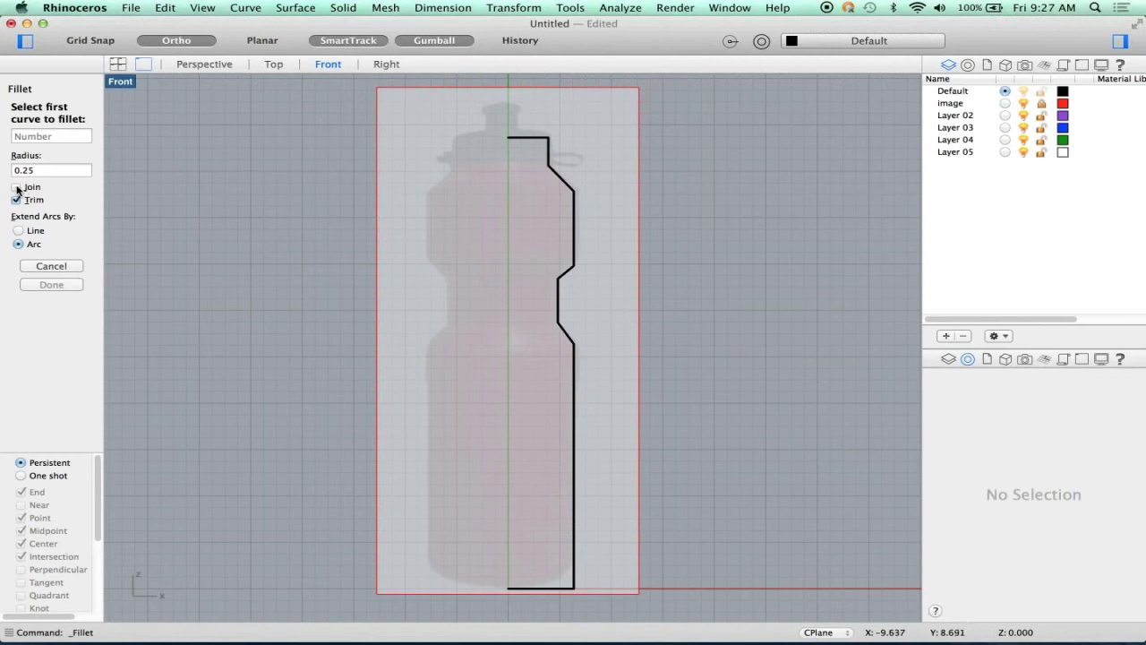
pyautogui.click(16, 188)
pyautogui.click(549, 588)
pyautogui.click(574, 573)
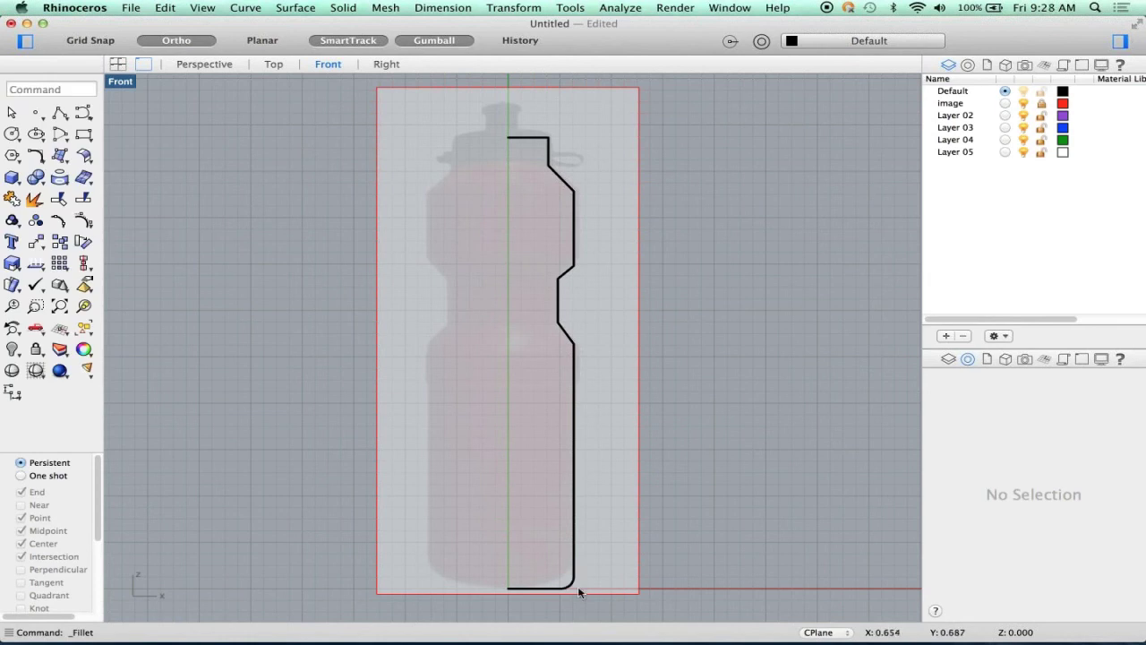
pyautogui.scroll(3, 581, 595)
pyautogui.scroll(-1, 592, 586)
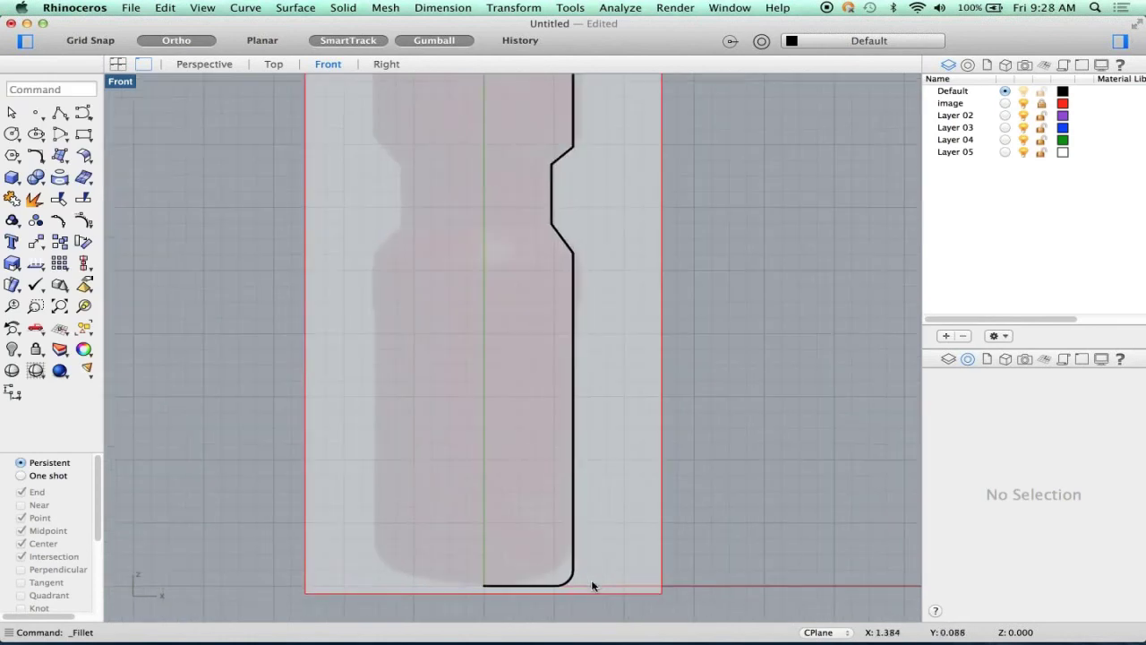
pyautogui.moveTo(592, 586); pyautogui.dragTo(593, 568, button='right')
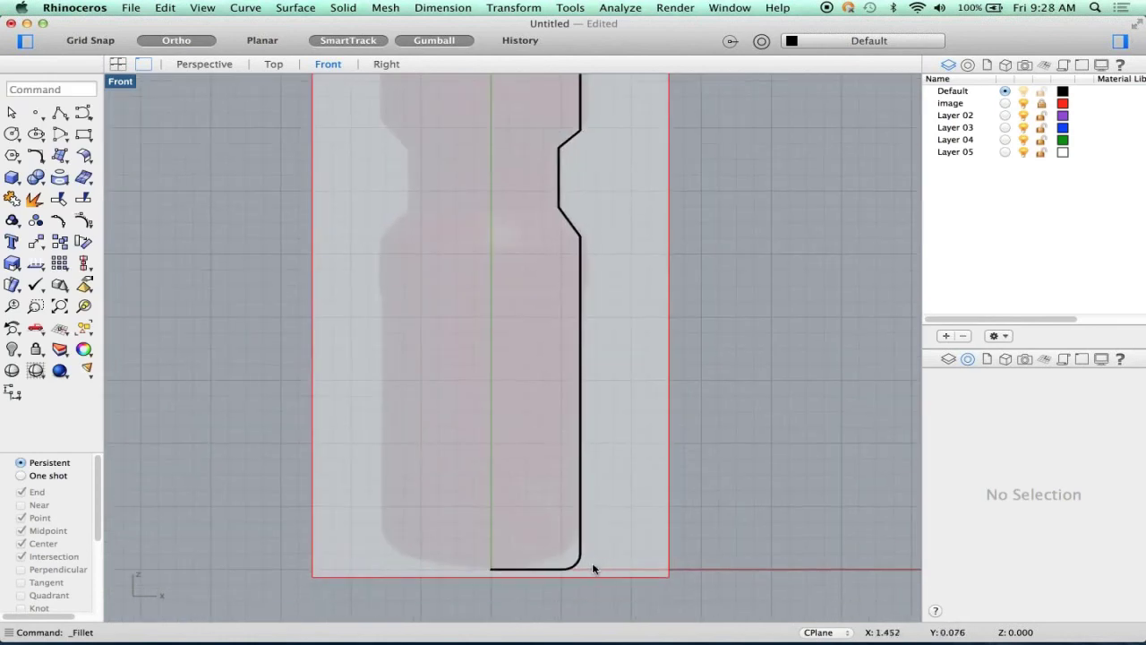
pyautogui.press('super+z')
# Fillet the profile's bottom outer corner with a radius of 0.5
pyautogui.rightClick(236, 263)
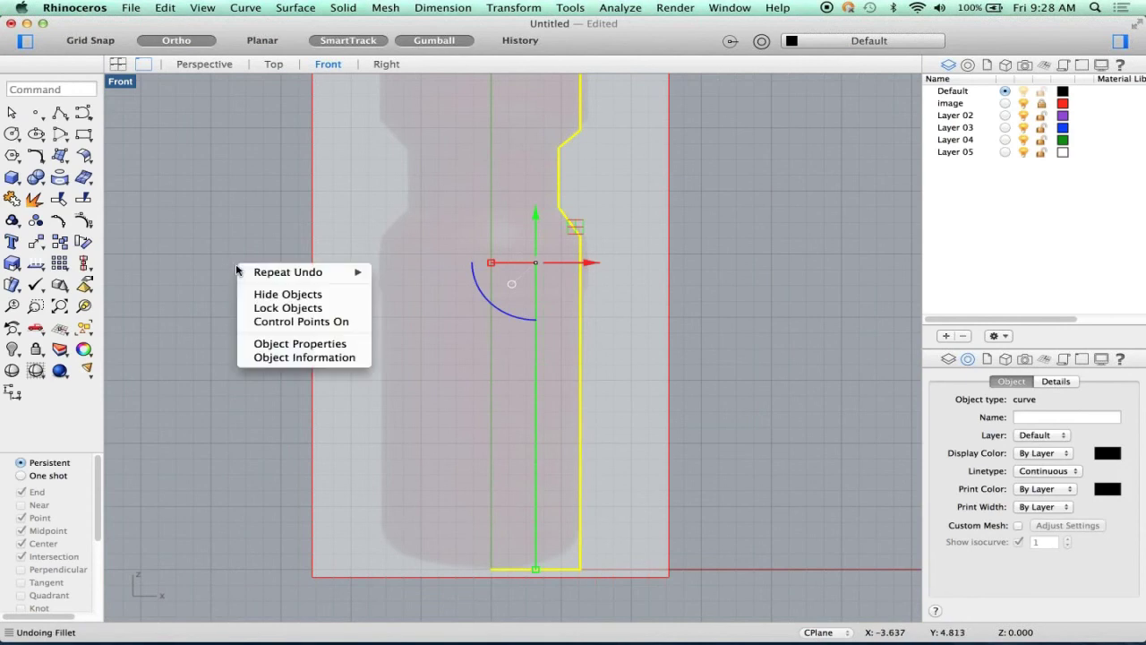
pyautogui.moveTo(250, 272)
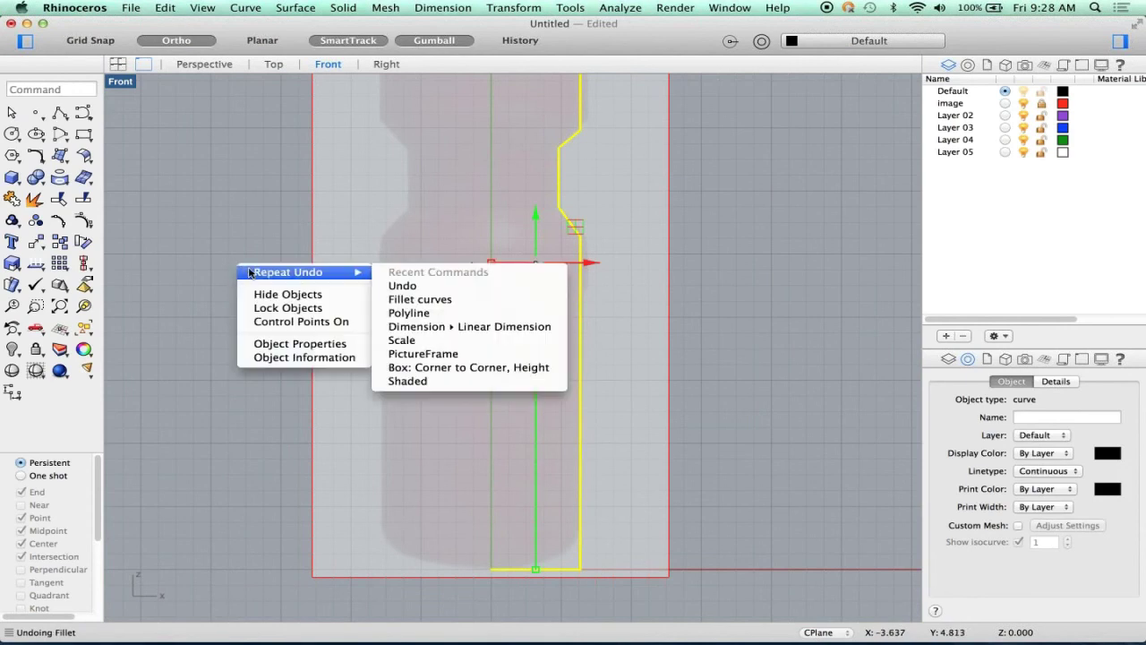
pyautogui.click(409, 301)
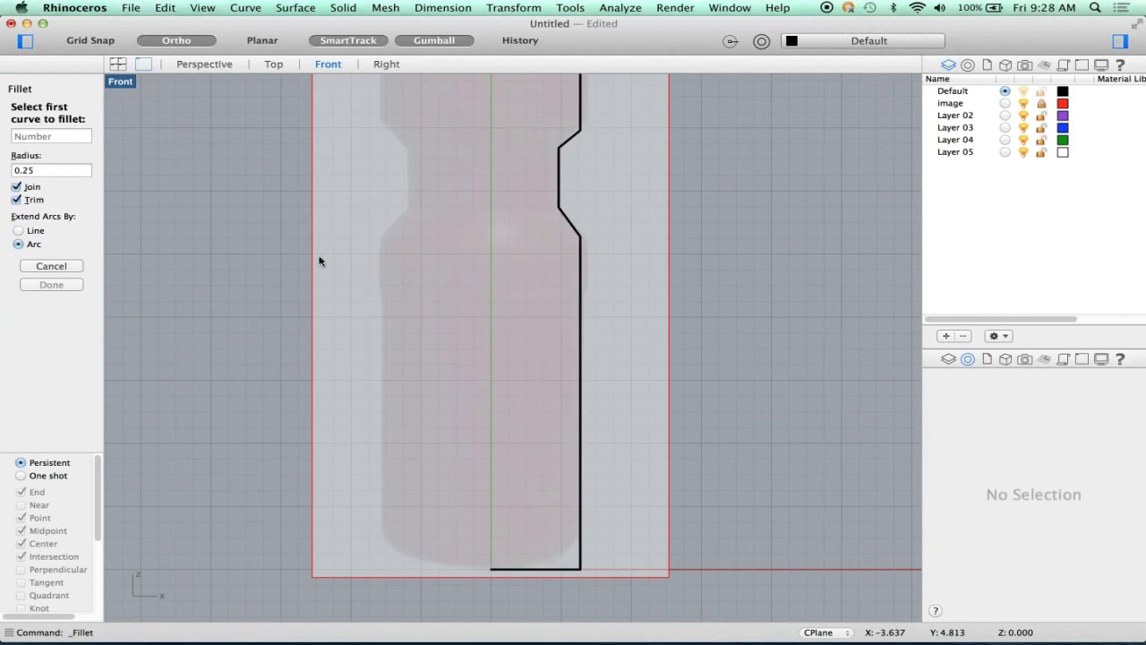
pyautogui.click(40, 171)
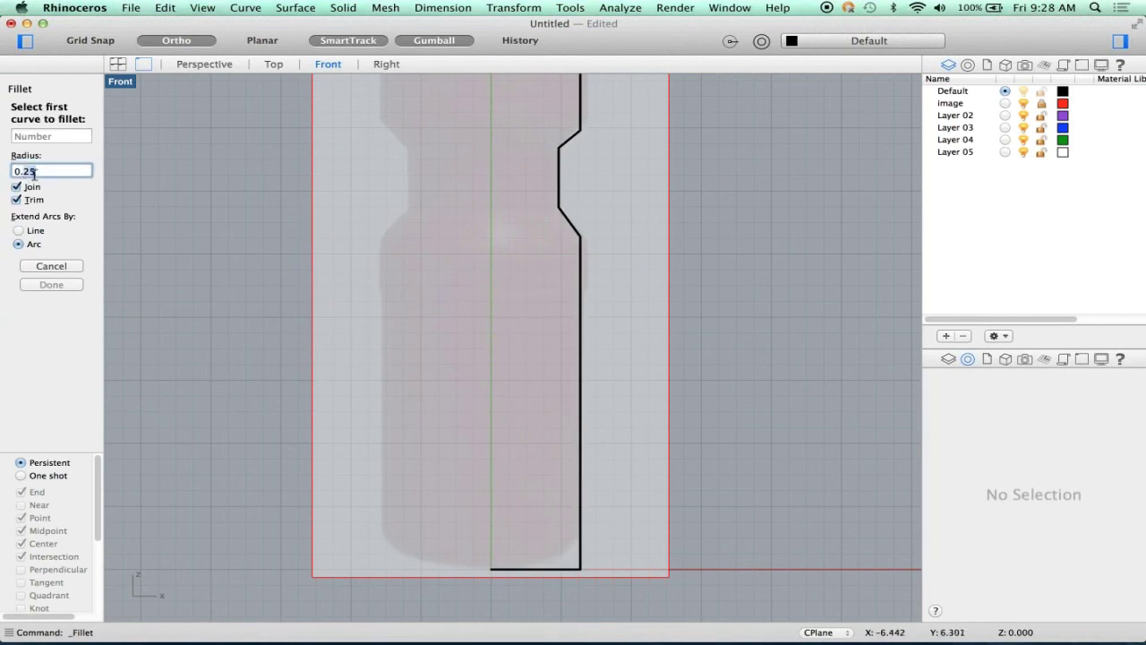
pyautogui.write('0.5')
pyautogui.press('Return')
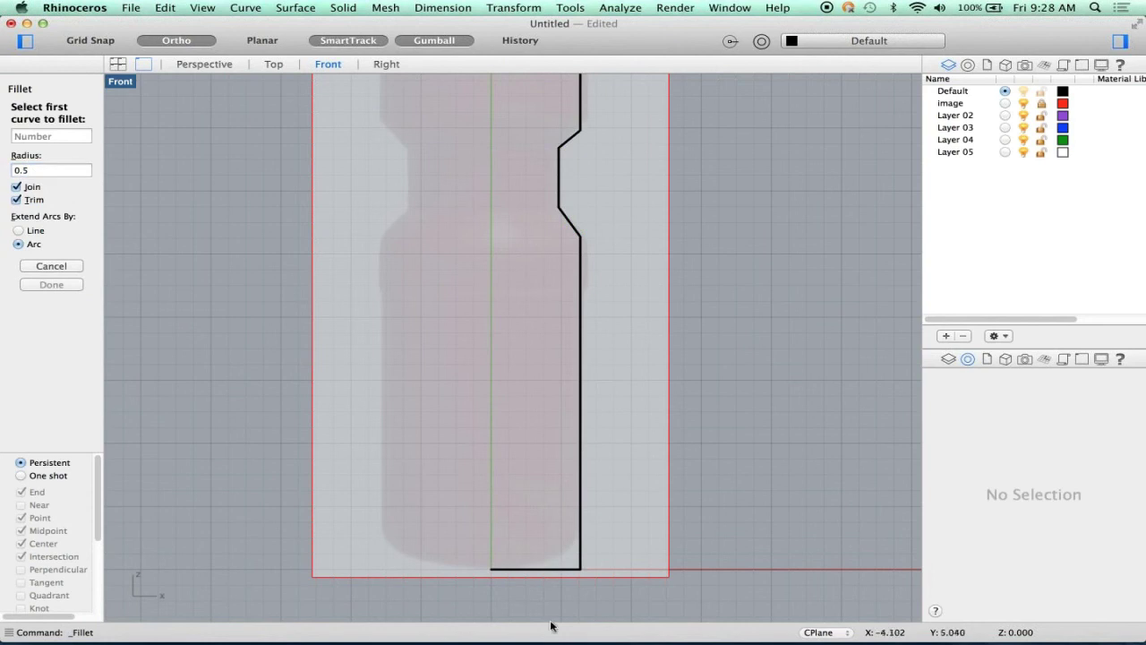
pyautogui.click(548, 570)
pyautogui.click(580, 531)
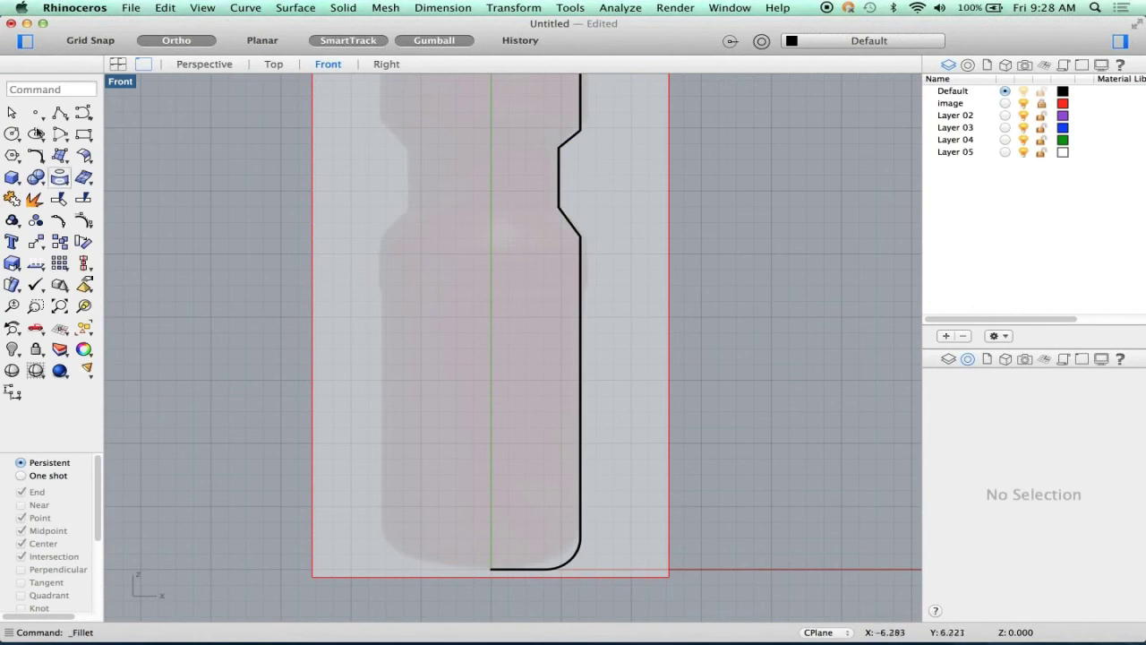
pyautogui.rightClick(260, 277)
pyautogui.moveTo(273, 286)
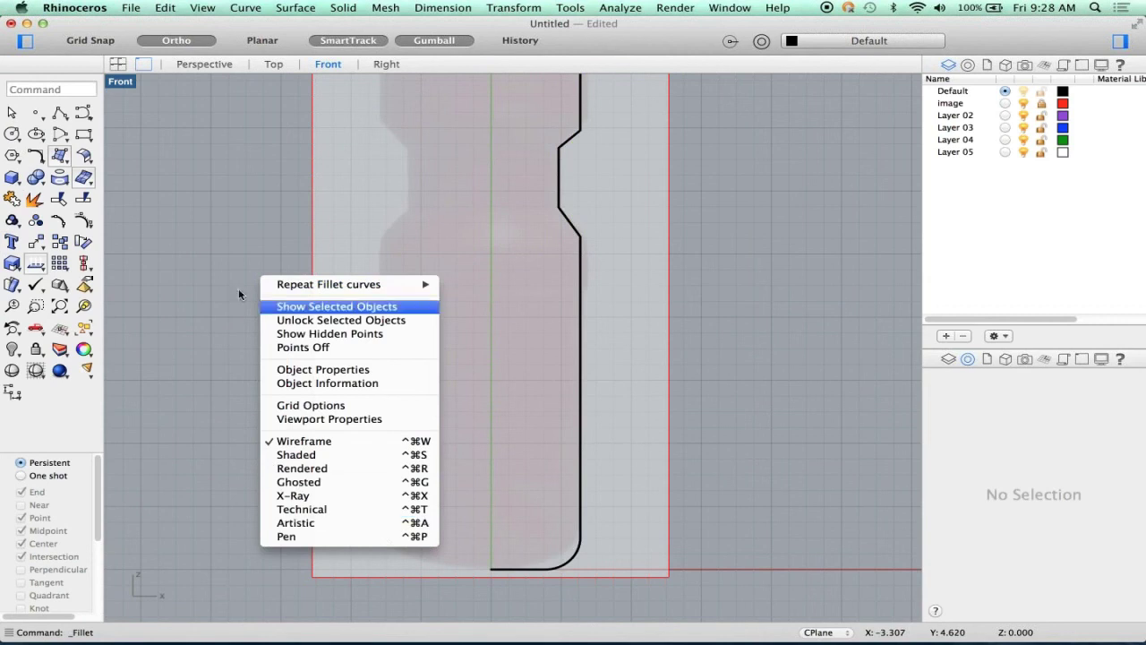
pyautogui.click(442, 351)
# Revolve the bottle profile full circle around the vertical axis through its base centre and show the result in the Perspective view
pyautogui.scroll(-1, 452, 348)
pyautogui.scroll(-3, 466, 354)
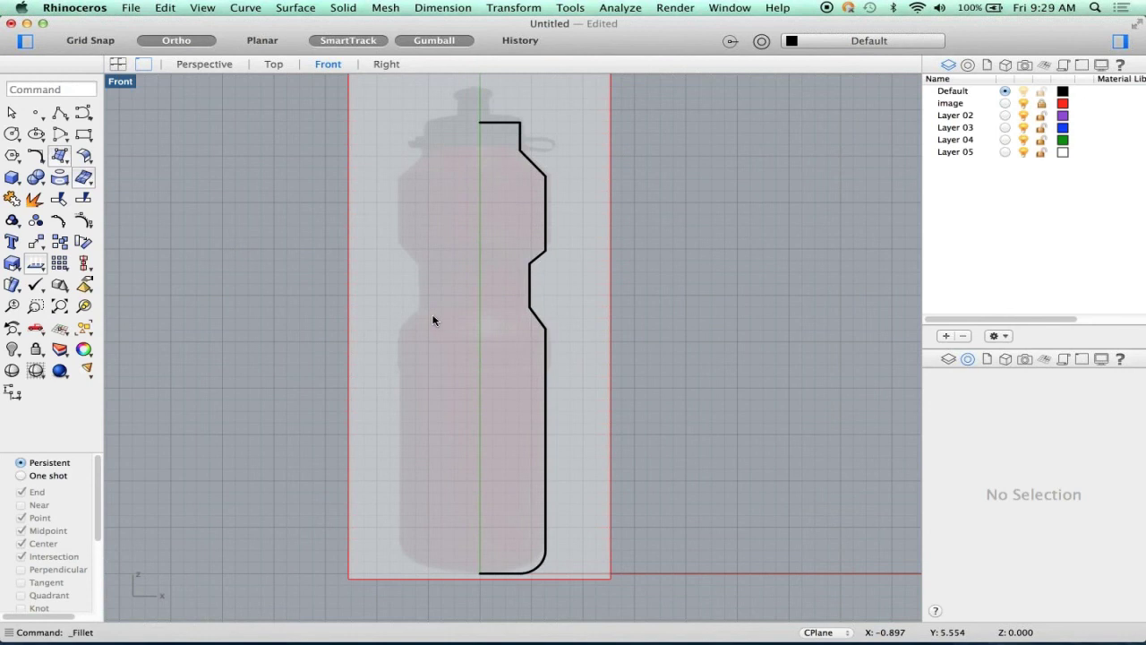
pyautogui.click(68, 161)
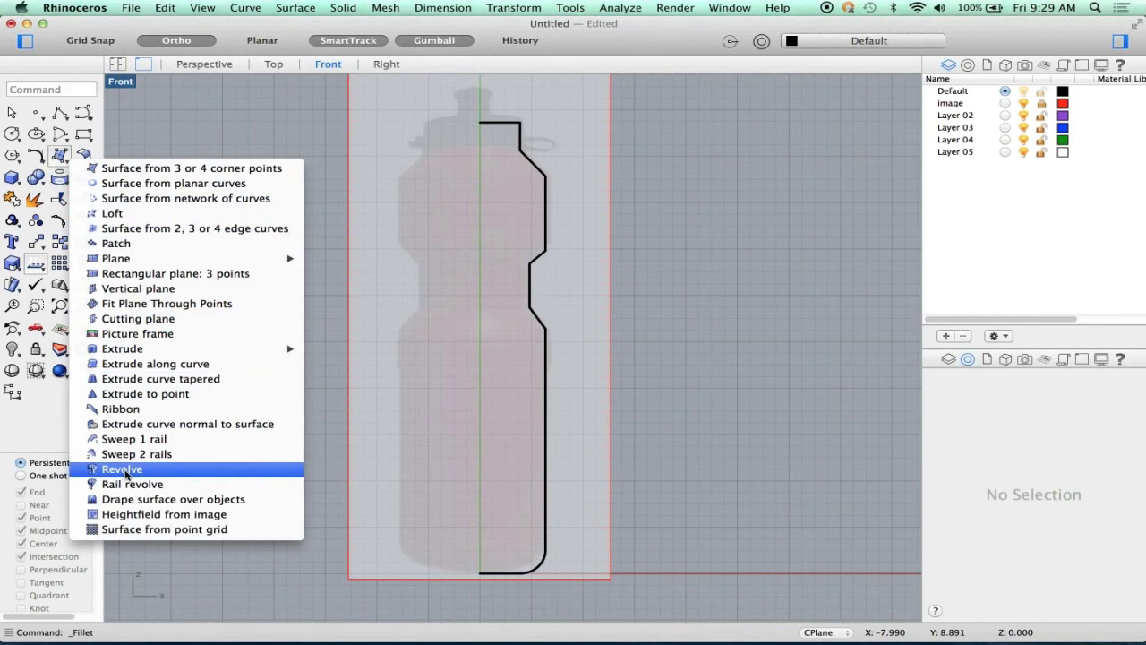
pyautogui.click(126, 472)
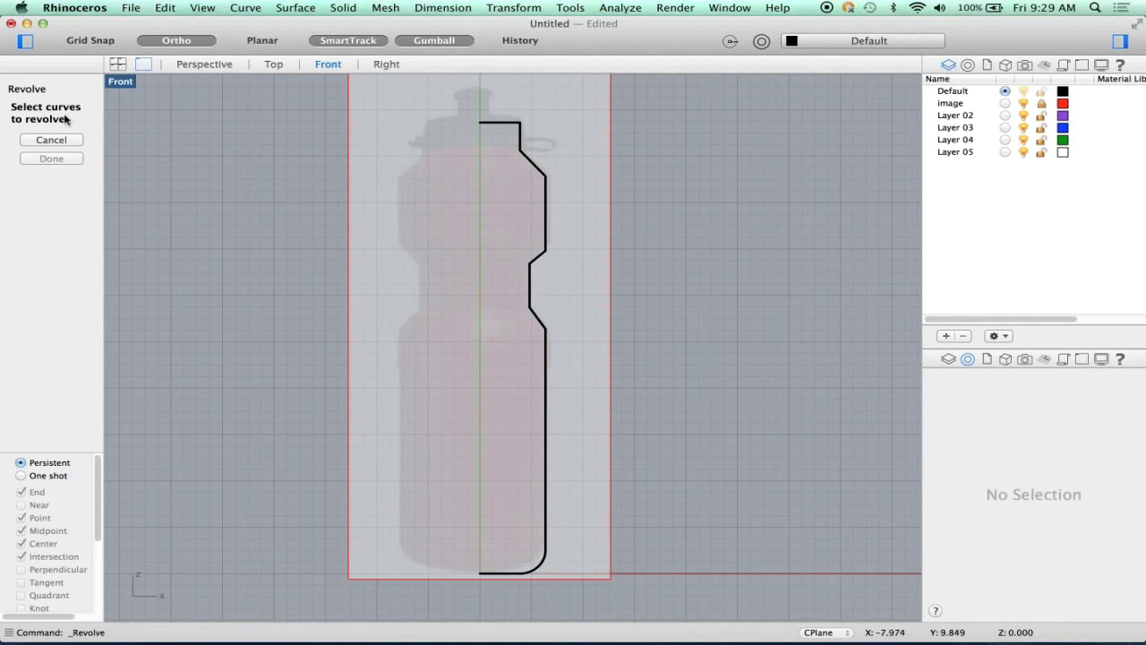
pyautogui.click(545, 200)
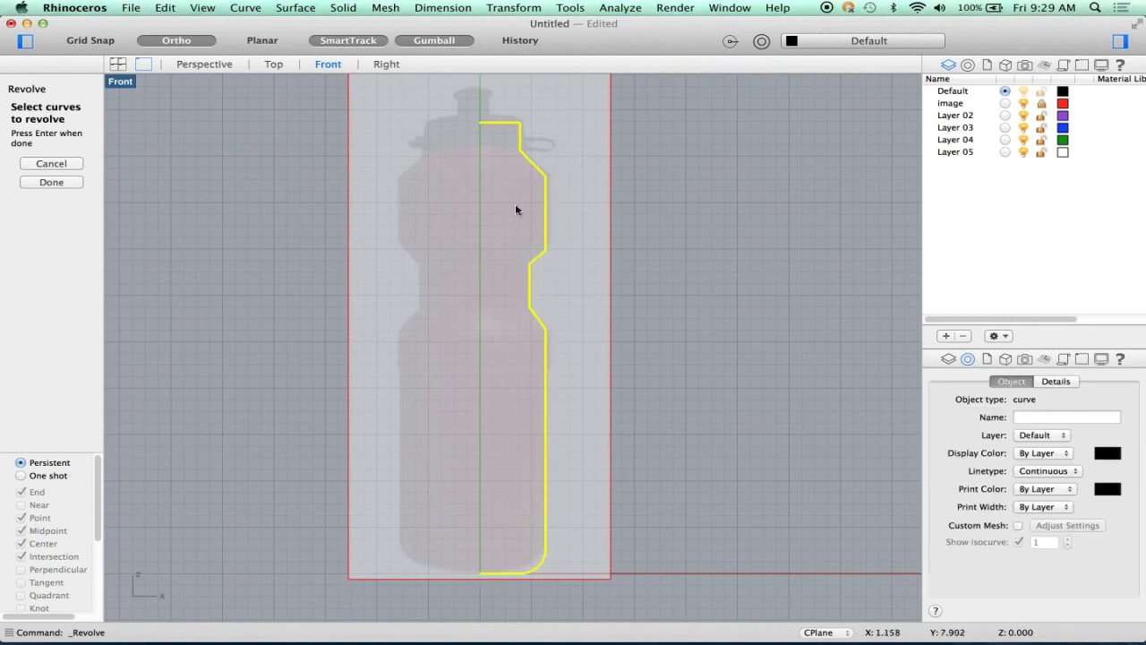
pyautogui.press('Return')
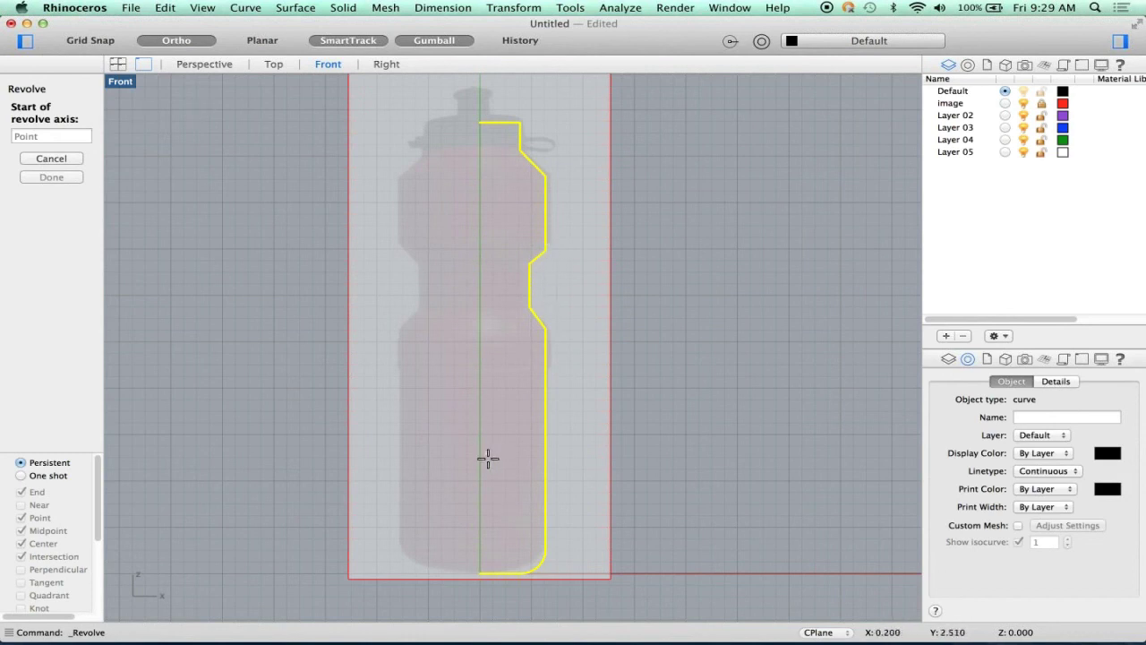
pyautogui.click(481, 571)
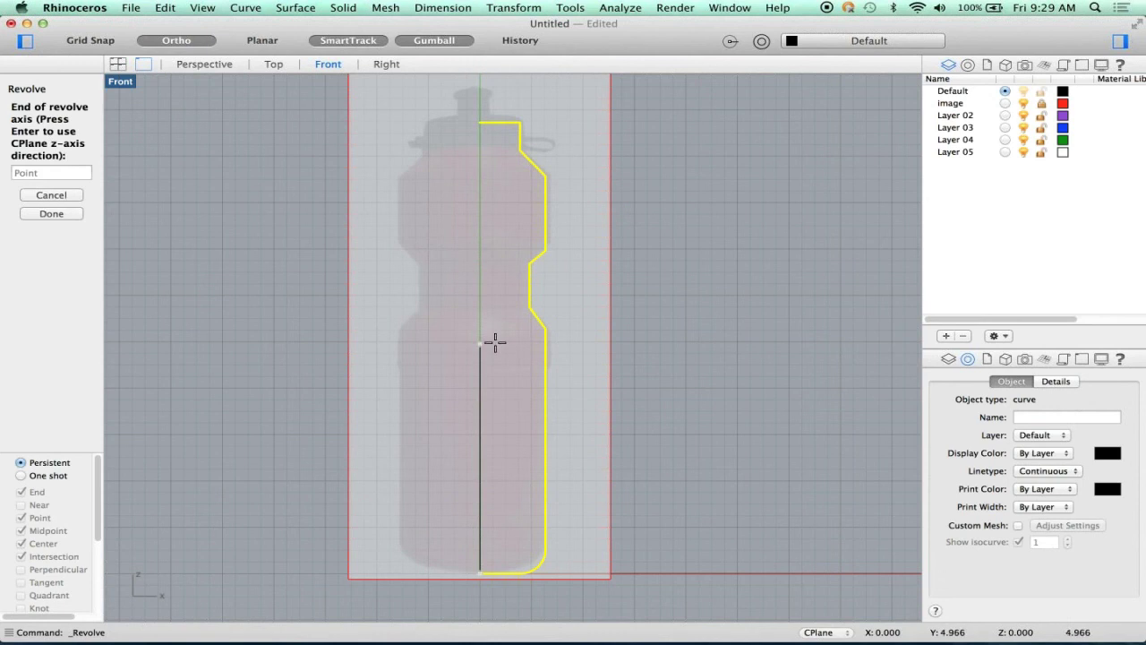
pyautogui.click(490, 457)
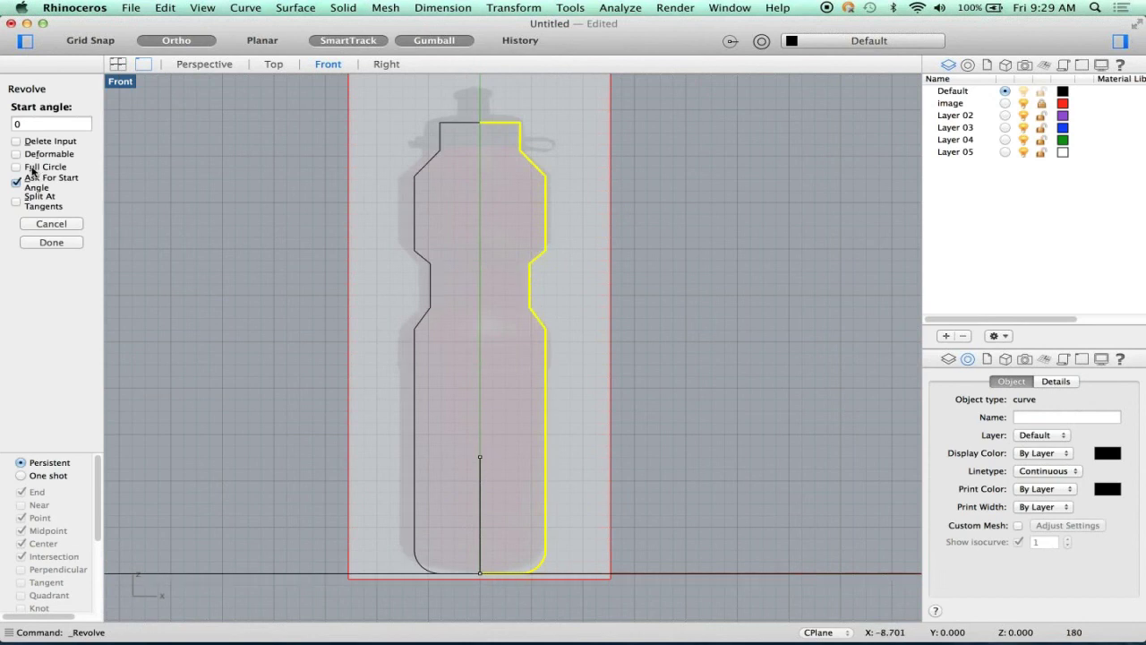
pyautogui.click(33, 170)
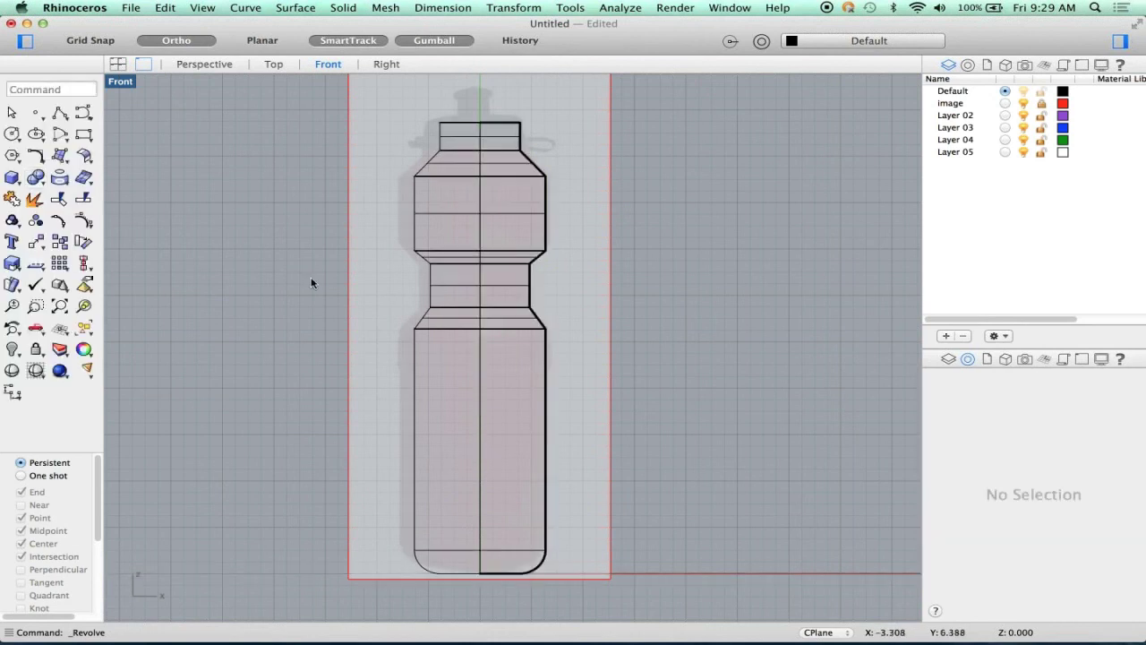
pyautogui.click(204, 64)
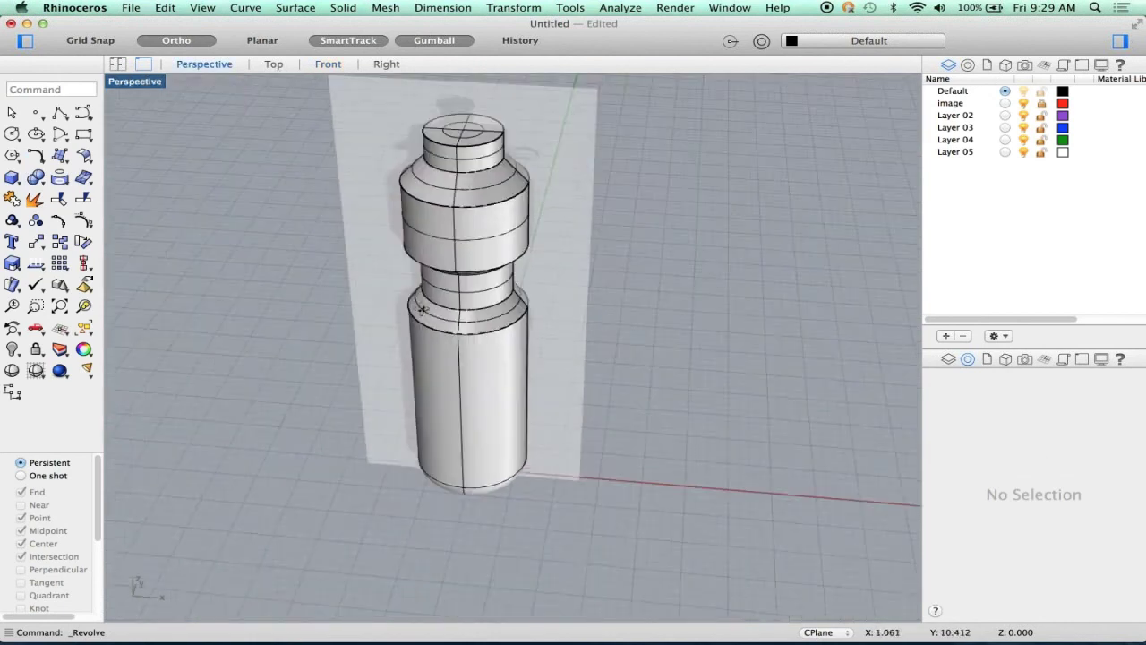